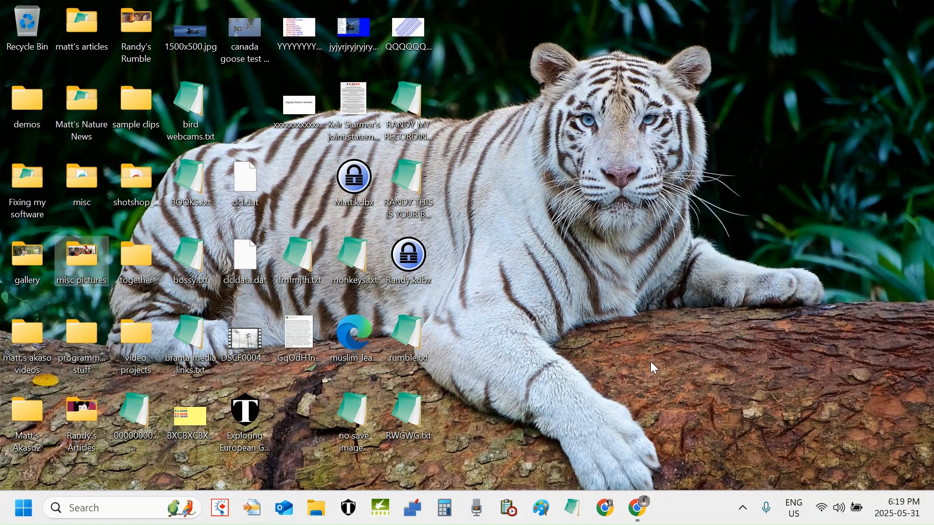
Step: Switch to the Clipchamp window in Chrome and create a new video from scratch
mouse_move(638, 505)
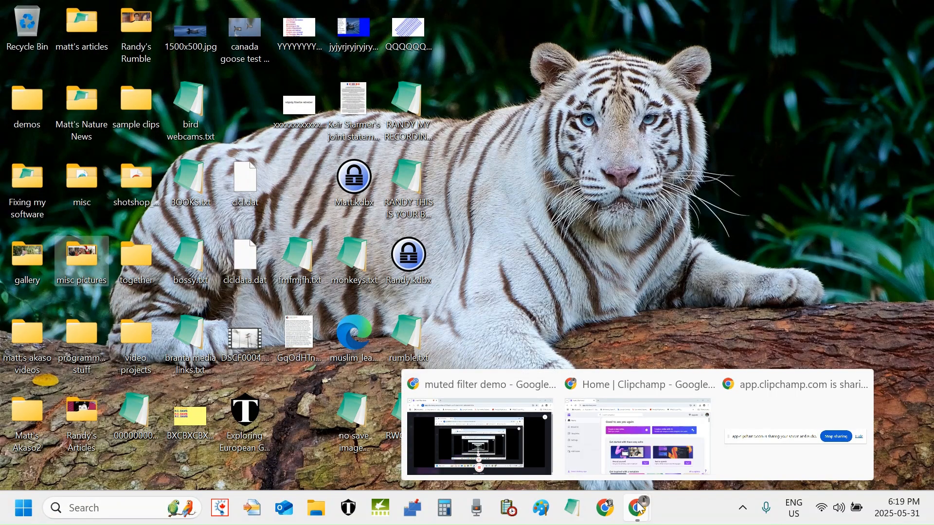
left_click(657, 459)
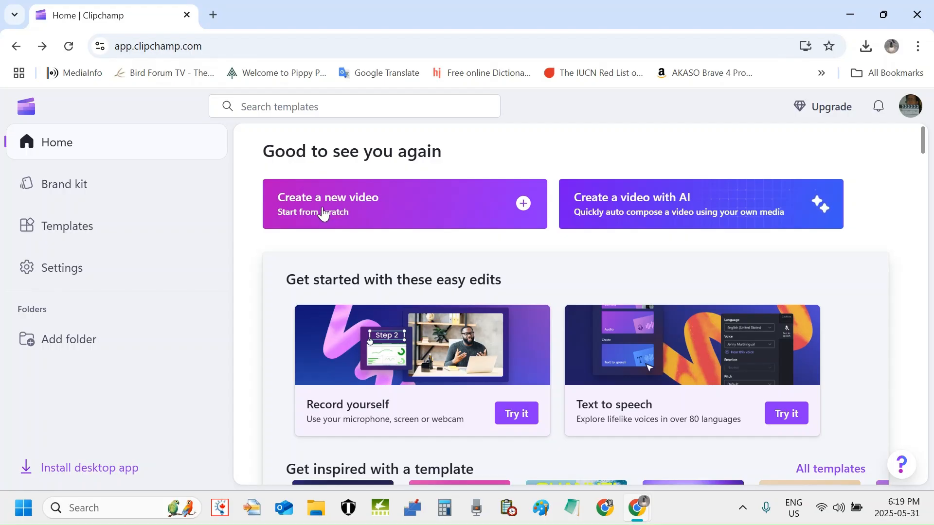
left_click(425, 206)
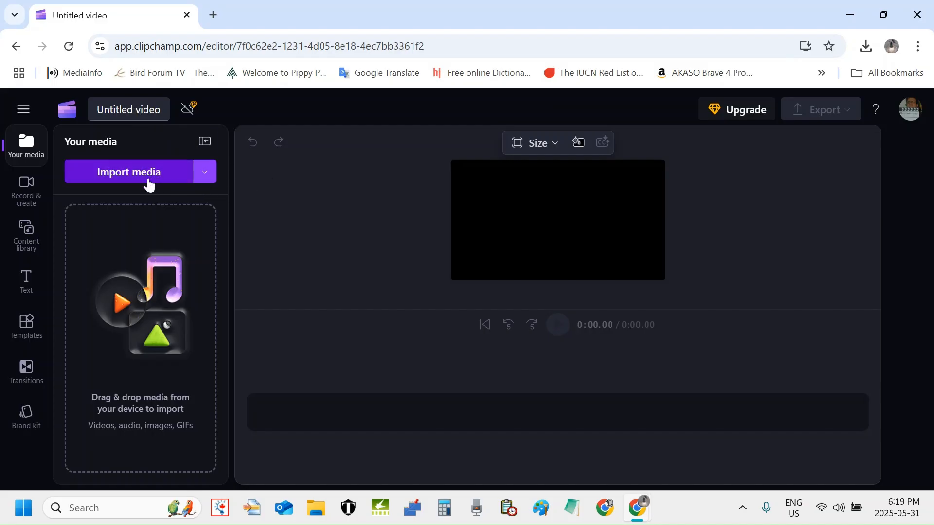
Step: Name the project "muted filter" and choose the Wide 16:9 aspect ratio
left_click(121, 109)
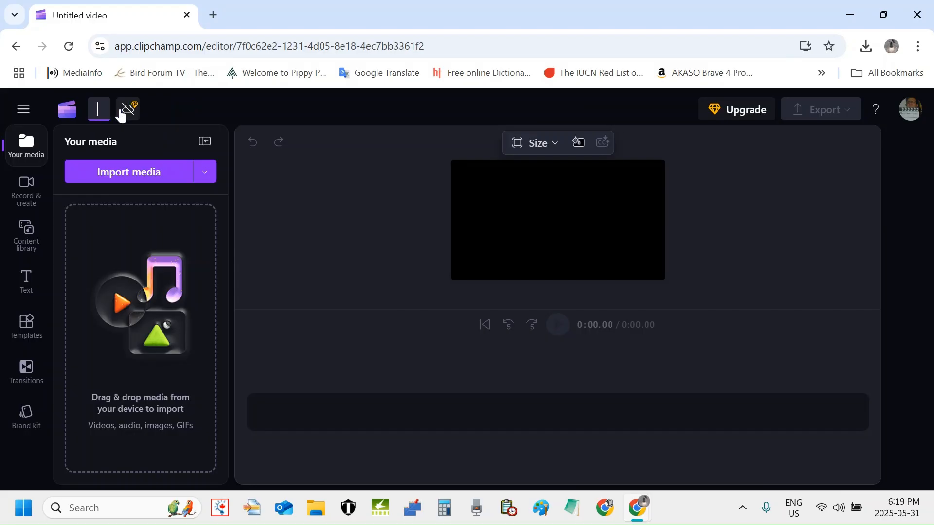
type("muted")
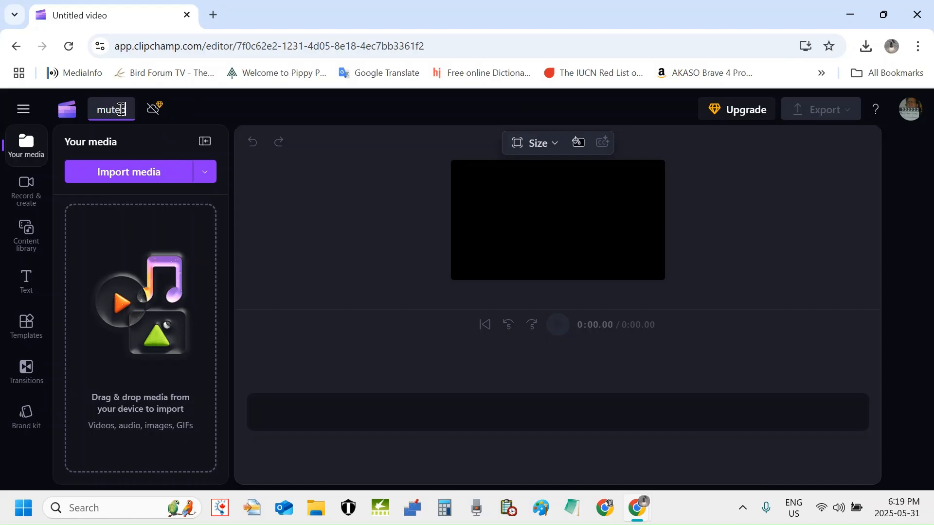
type(" filter")
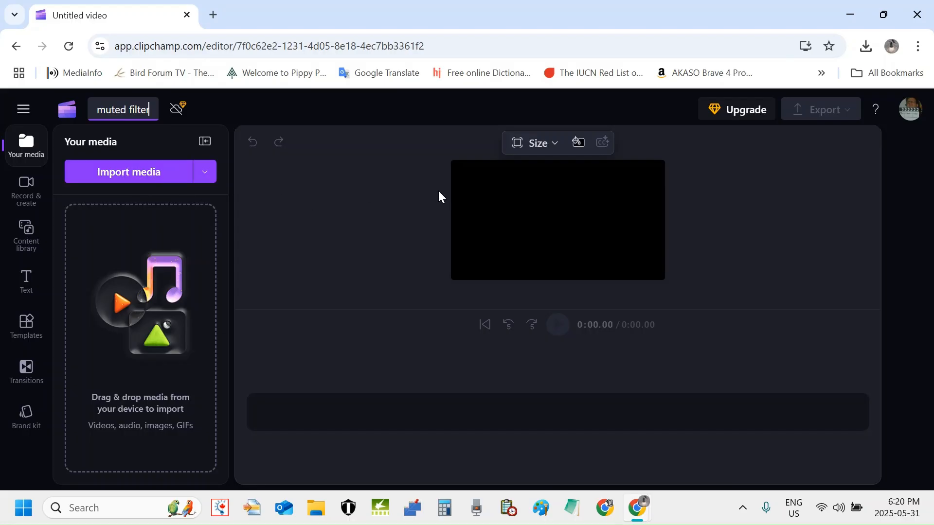
left_click(553, 153)
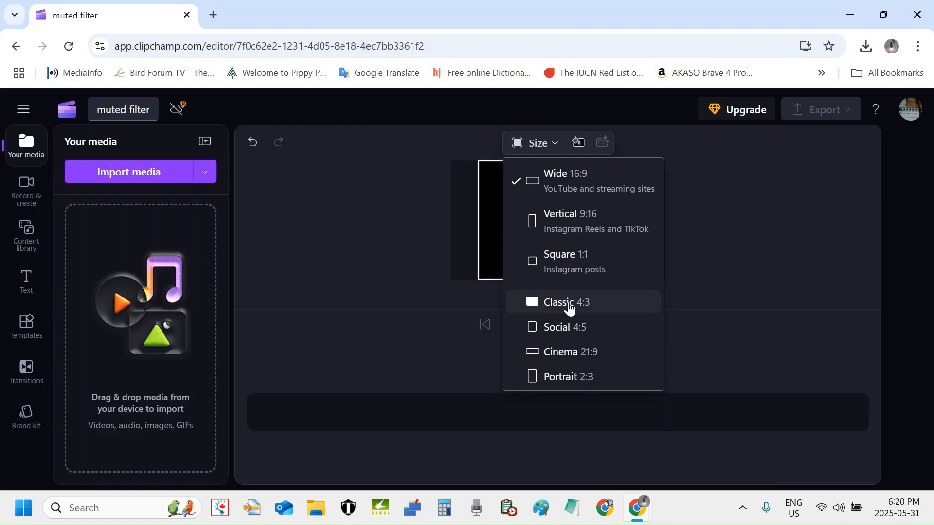
left_click(568, 186)
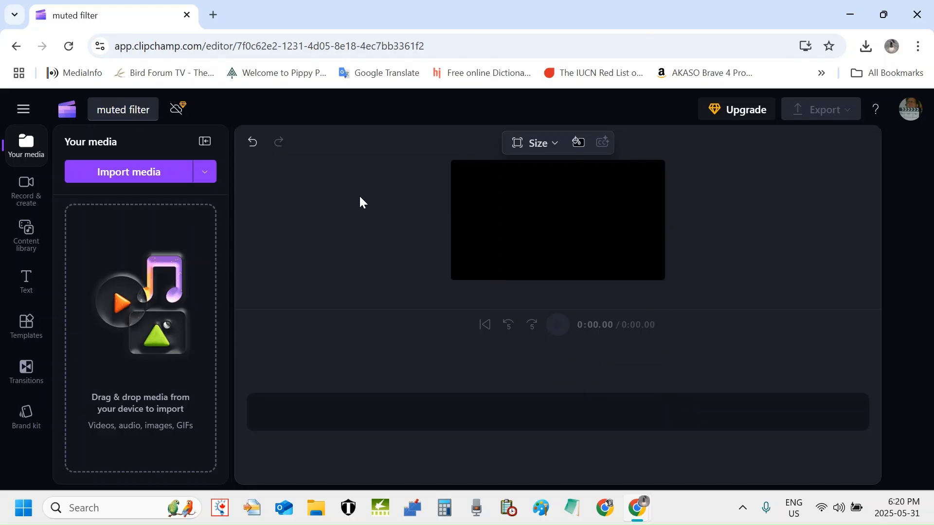
Step: Import schoolbus_05312025.mp4 and traffic1_05312025.mp4 from the "muted filter" folder into the project's media
left_click(129, 174)
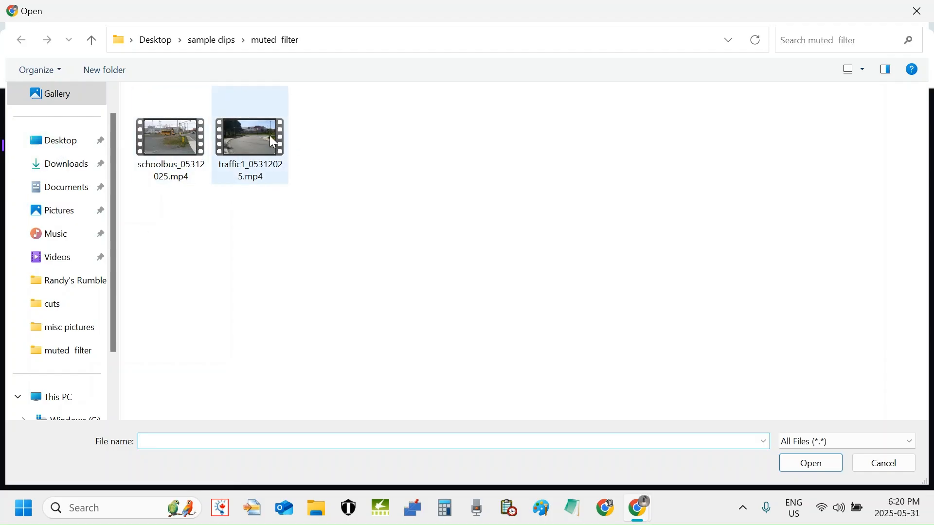
left_click(174, 139)
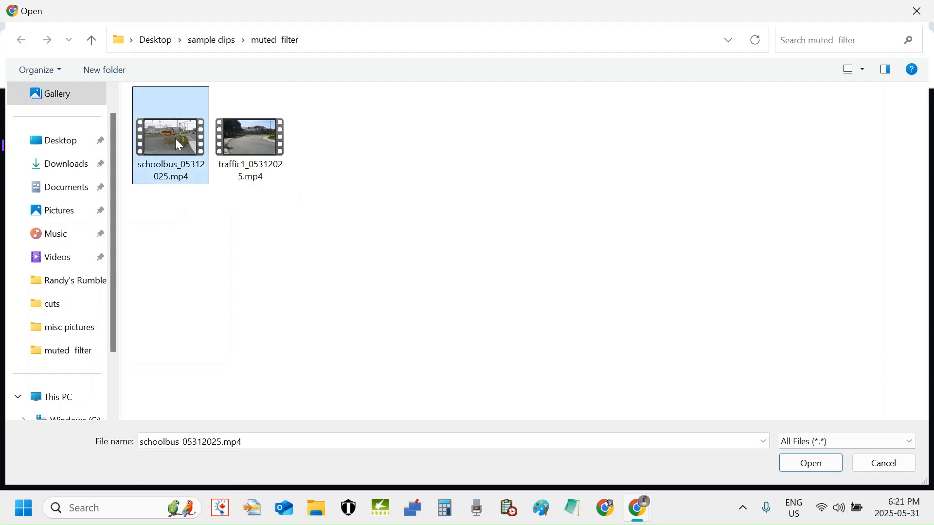
left_click(257, 143, "ctrl")
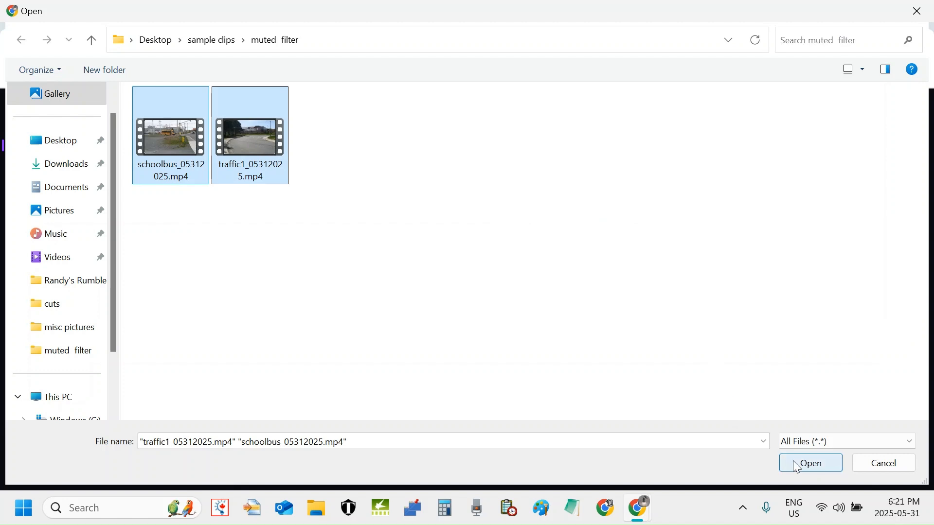
left_click(811, 464)
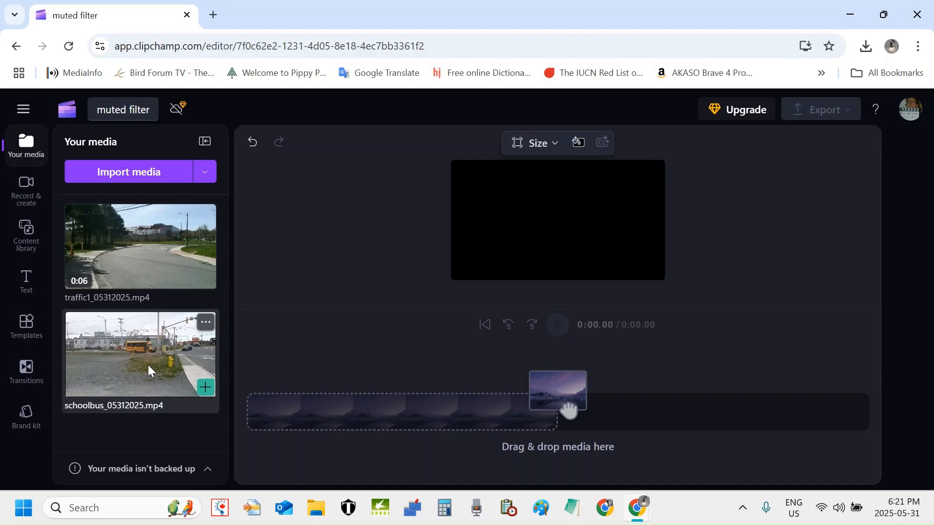
Step: Add both imported clips to the timeline together, with the school bus clip first and the traffic clip second
left_click(112, 355)
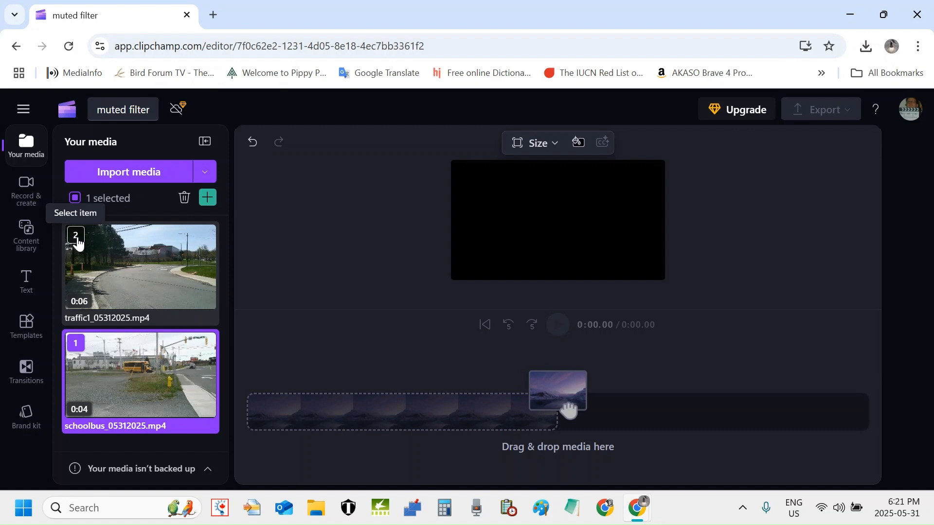
left_click(78, 241)
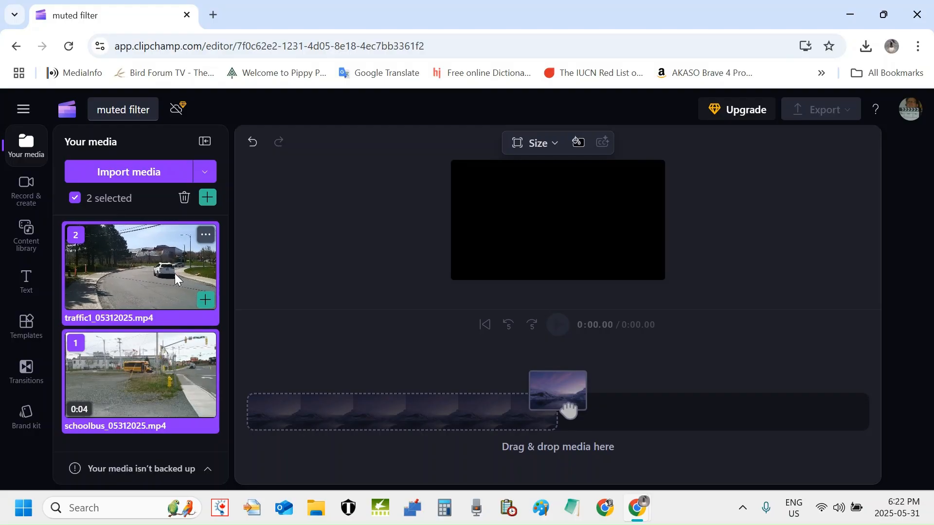
left_click(205, 200)
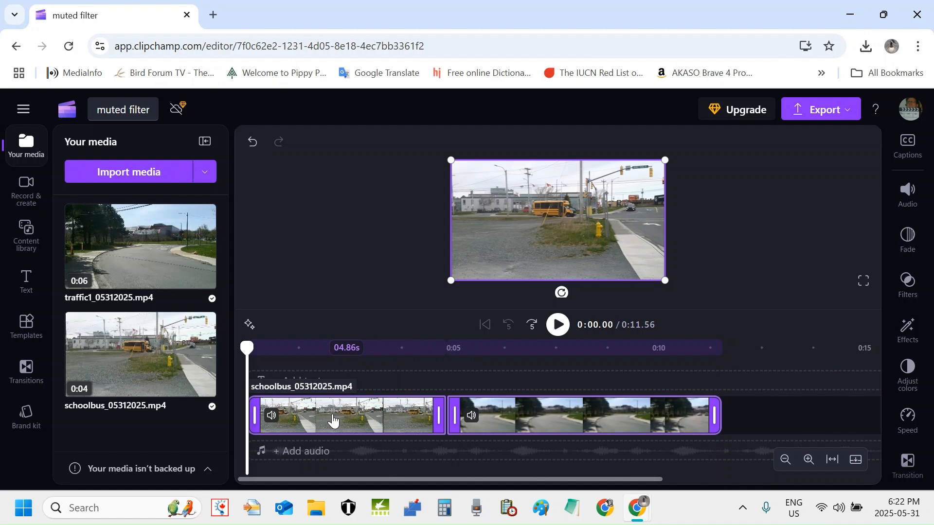
Step: Try placing the traffic clip ahead of the school bus clip on the timeline, and restore the school bus clip to first place
mouse_move(336, 421)
left_mouse_down()
mouse_move(452, 409)
mouse_move(318, 418)
left_mouse_up()
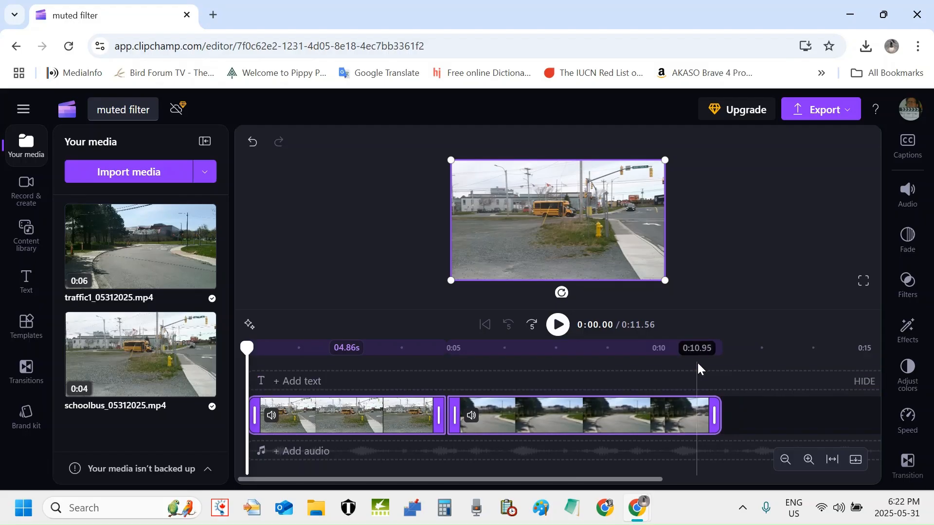
left_click(729, 418)
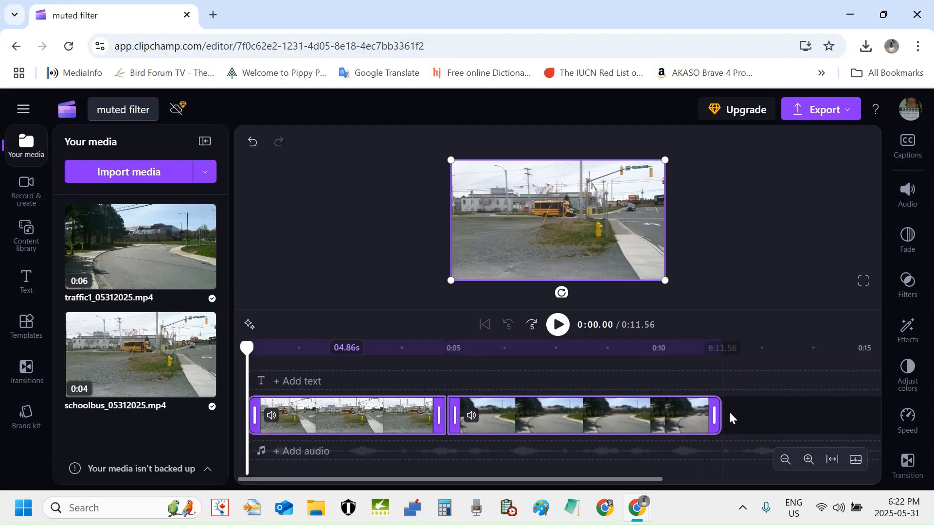
left_click_drag(586, 427, 380, 432)
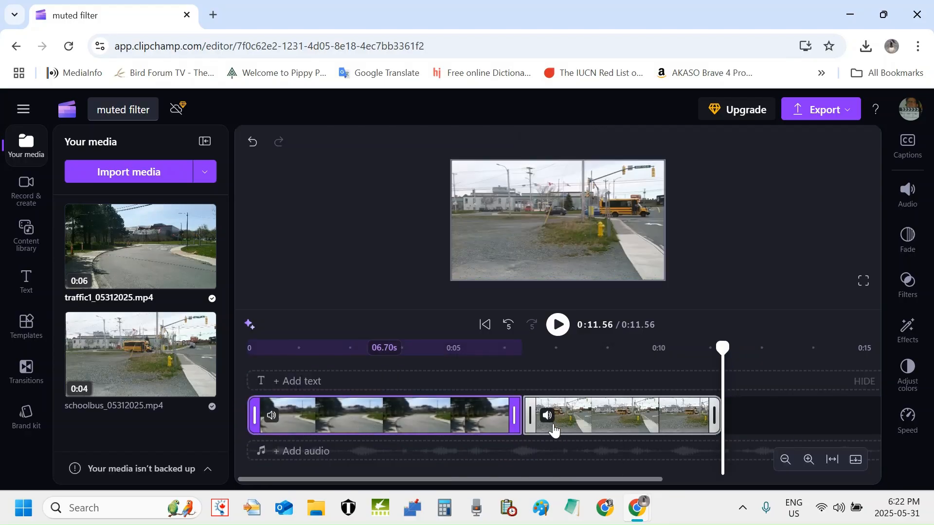
left_click(629, 418)
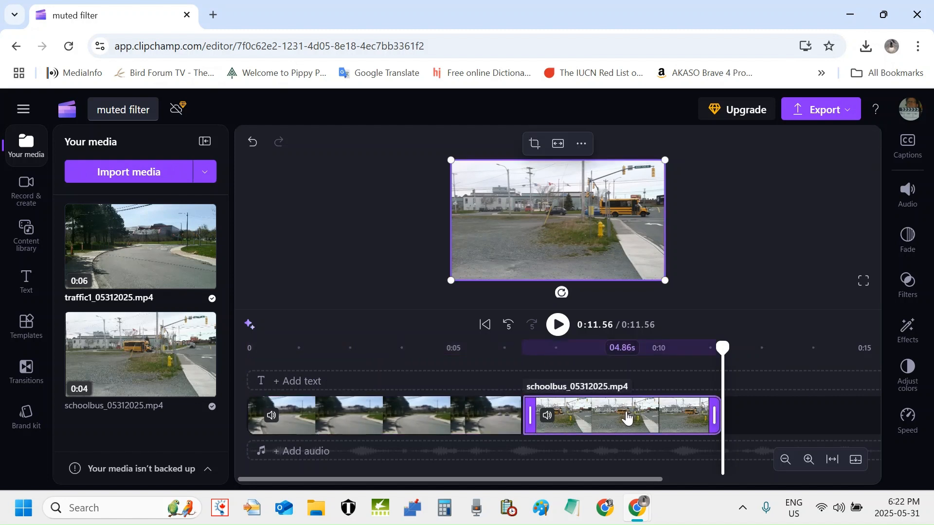
left_click_drag(628, 416, 322, 415)
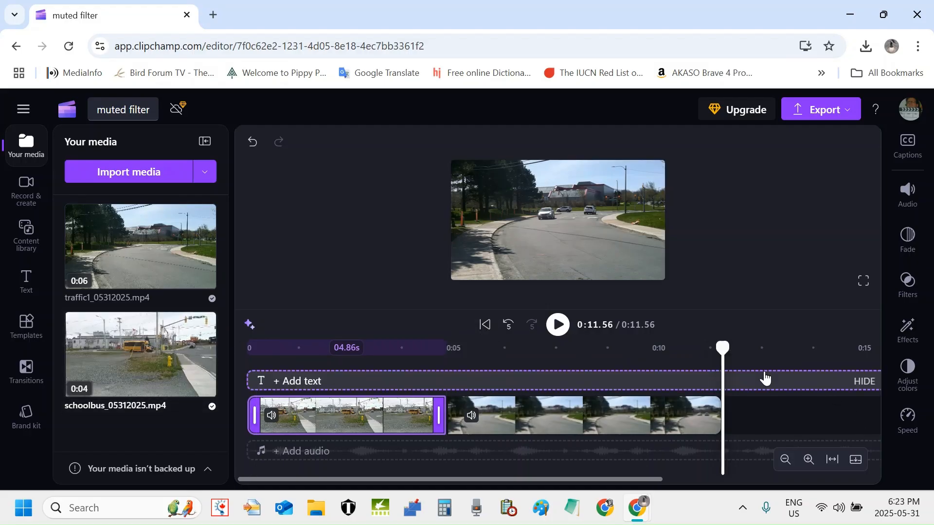
Step: Preview both unfiltered clips from the beginning of the timeline and return the playhead to the start
left_click_drag(724, 362, 590, 362)
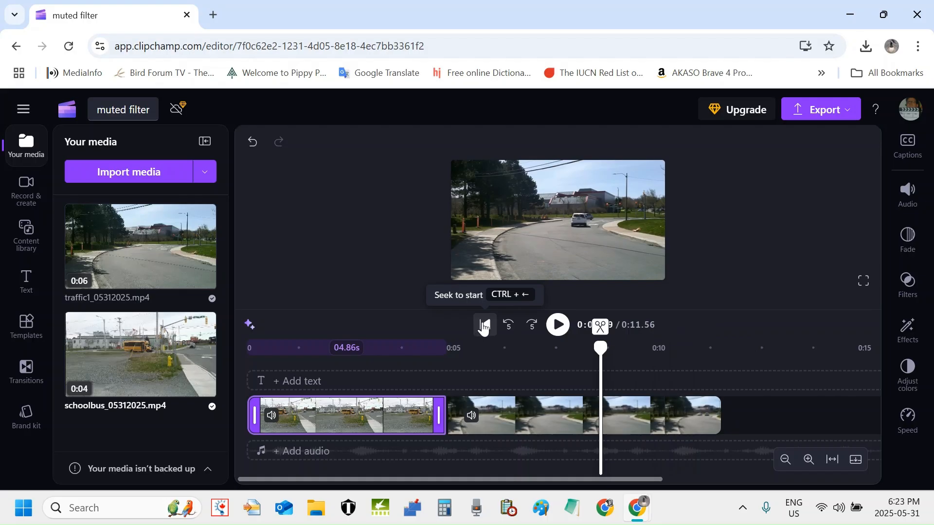
left_click(482, 327)
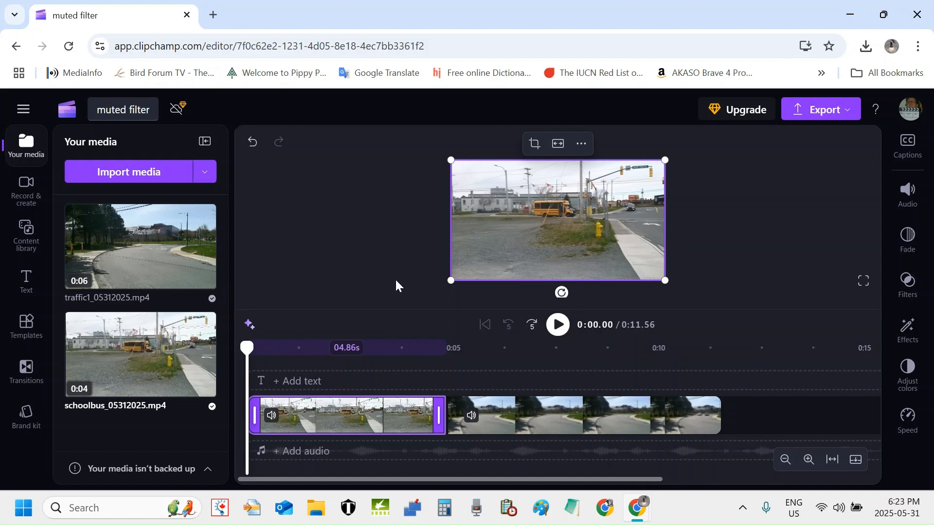
left_click(560, 332)
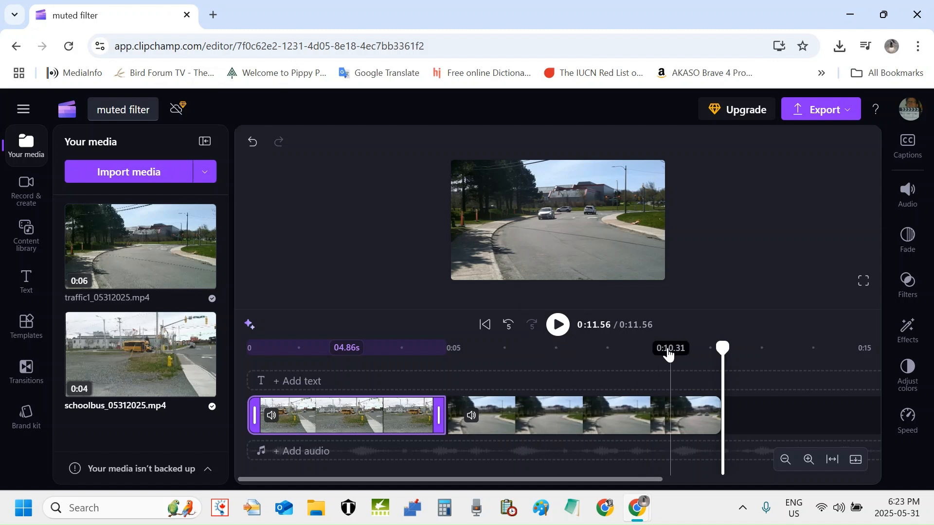
left_click(483, 327)
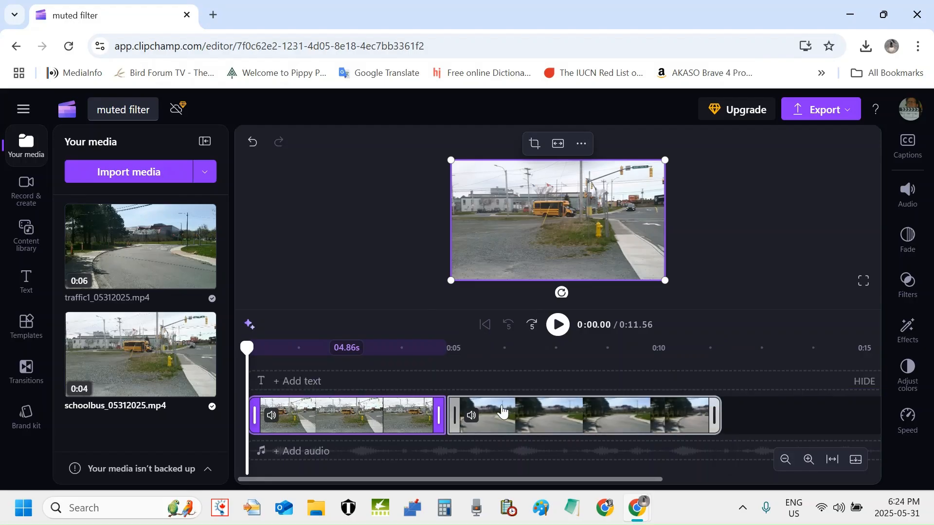
Step: Apply the Muted filter to the school bus clip at maximum intensity and close the filter settings
left_click(907, 286)
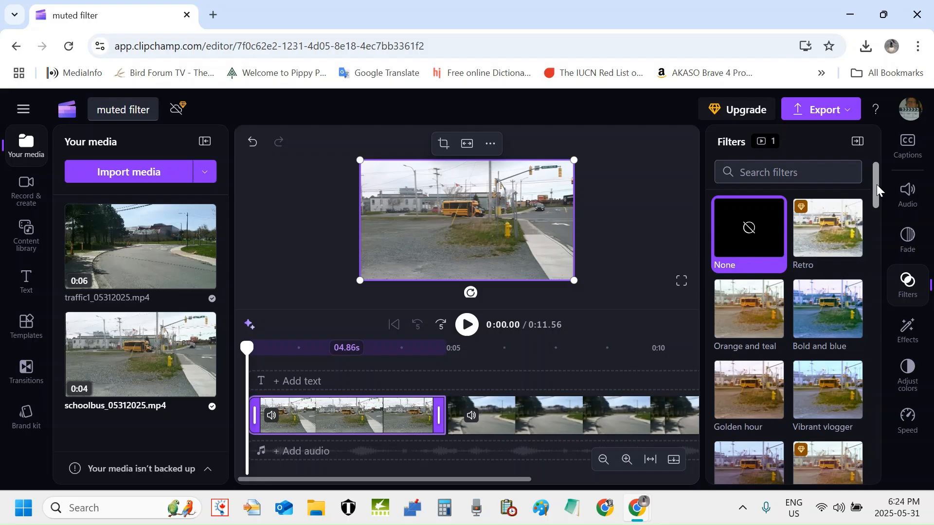
left_click_drag(876, 185, 870, 341)
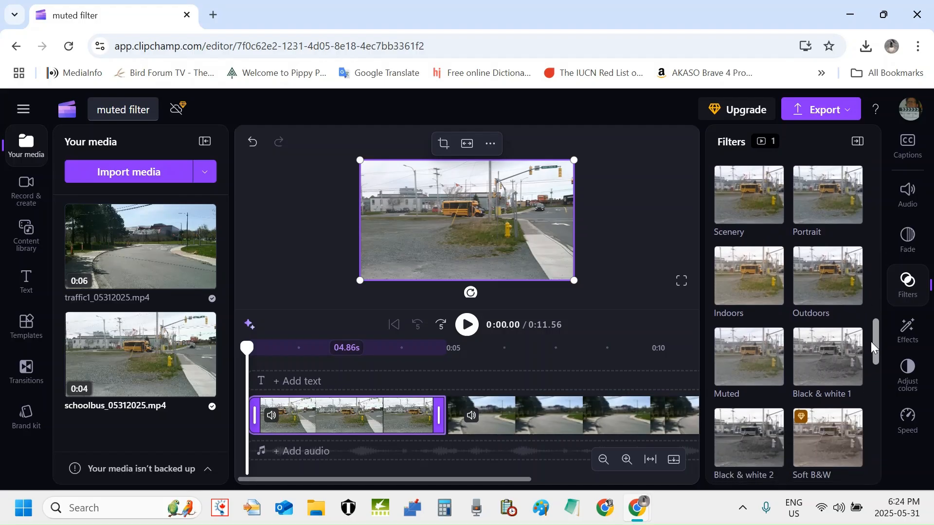
left_click(743, 361)
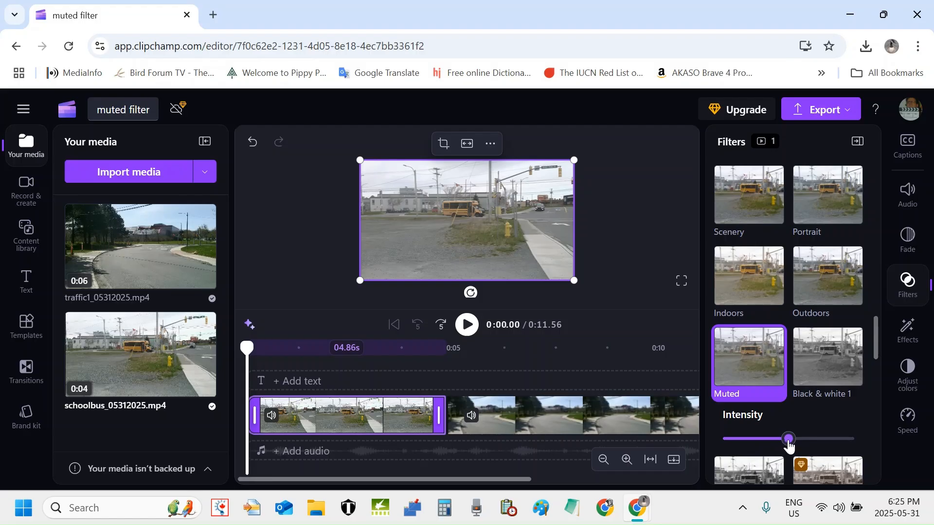
left_click_drag(789, 446, 871, 437)
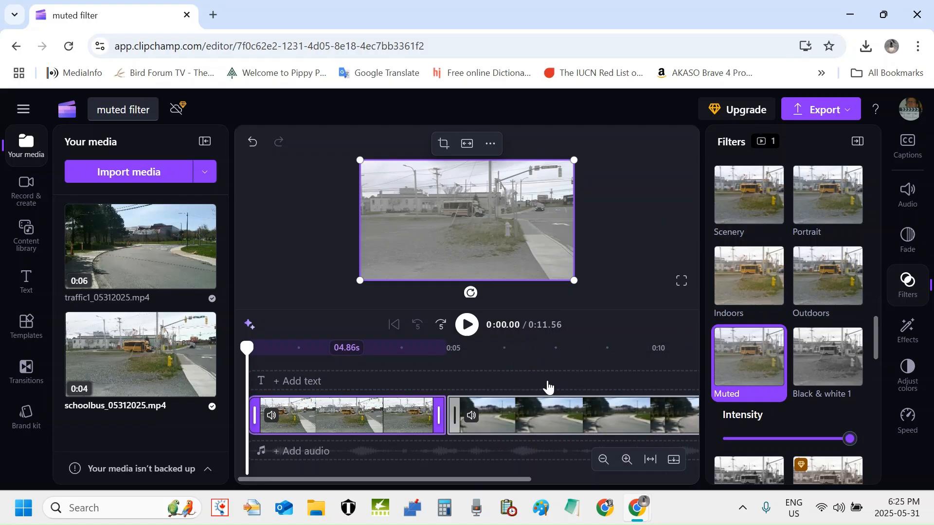
left_click(857, 146)
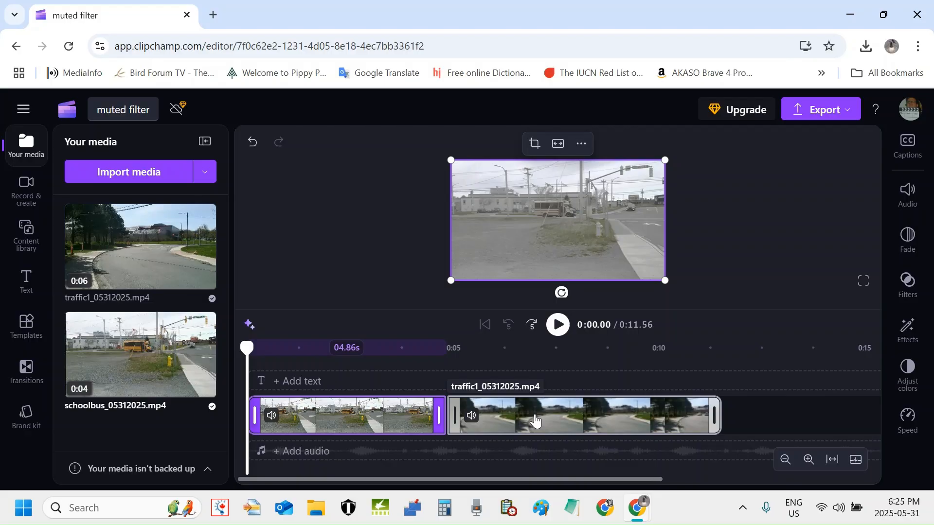
Step: Apply the Muted filter to the traffic clip at maximum intensity and close the filter settings
left_click(536, 421)
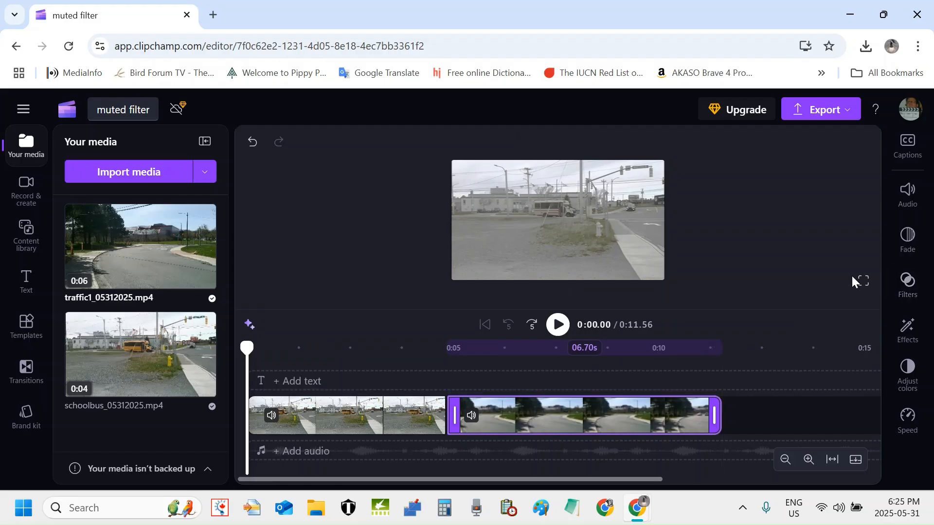
left_click(913, 289)
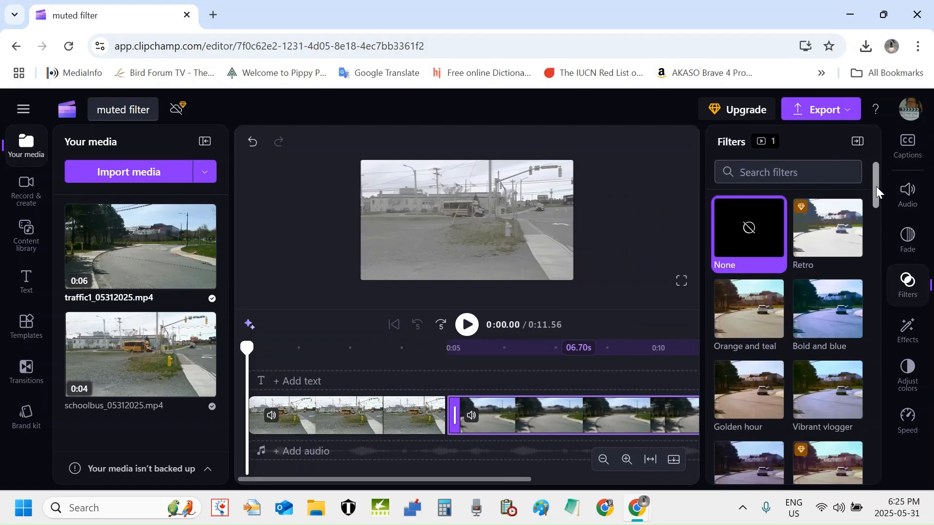
left_click_drag(876, 186, 896, 354)
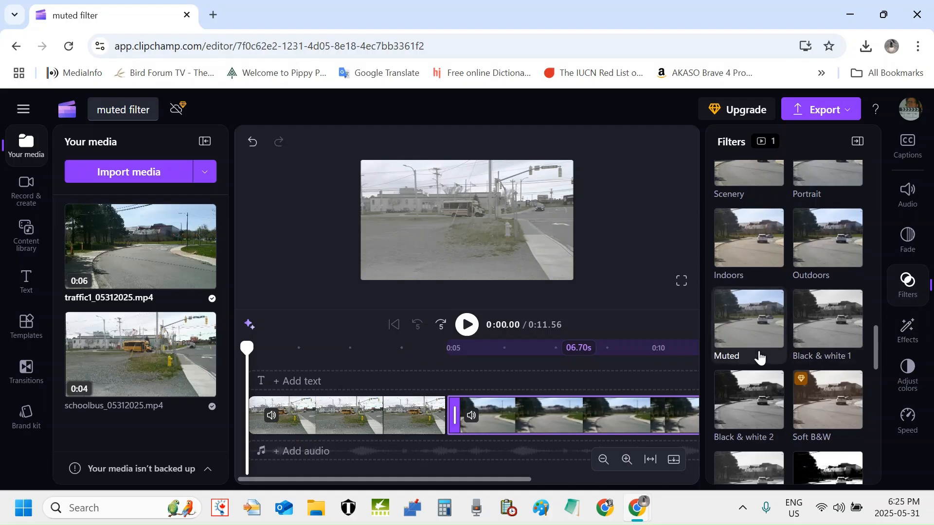
left_click(756, 335)
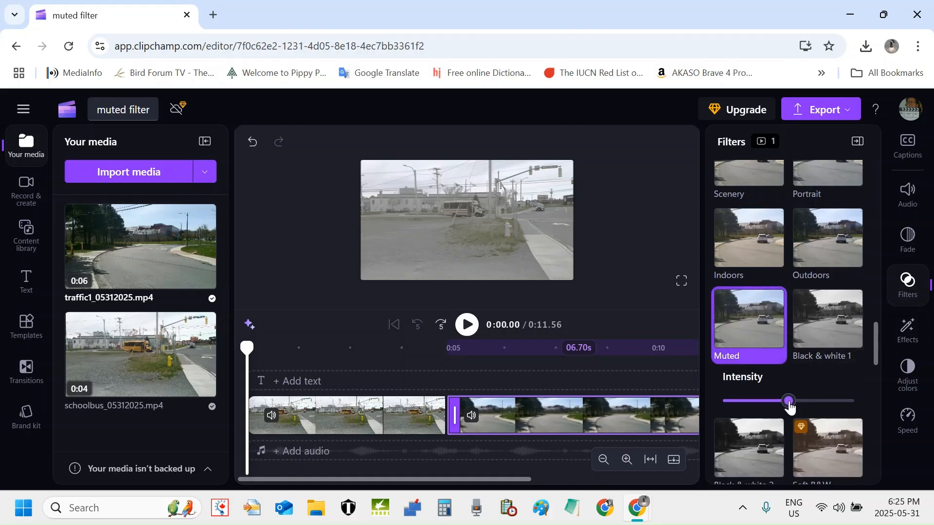
left_click_drag(790, 407, 870, 414)
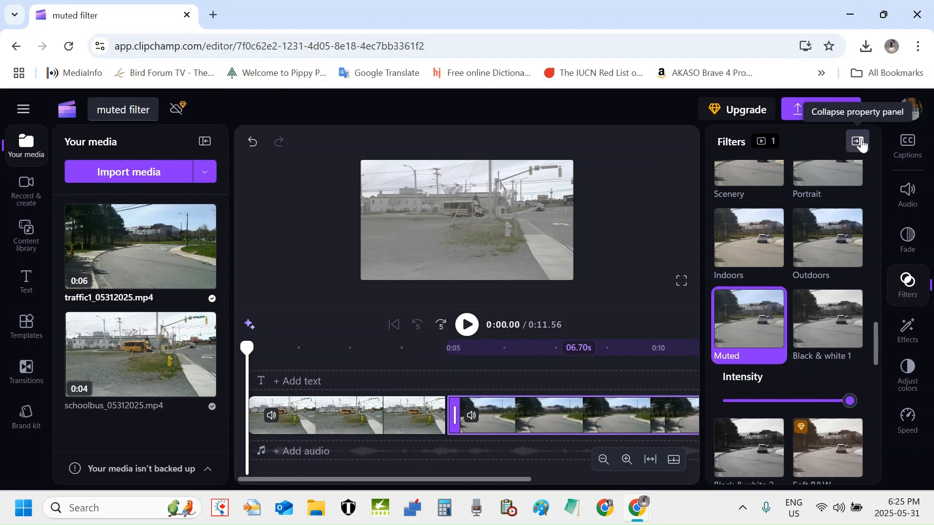
left_click(861, 146)
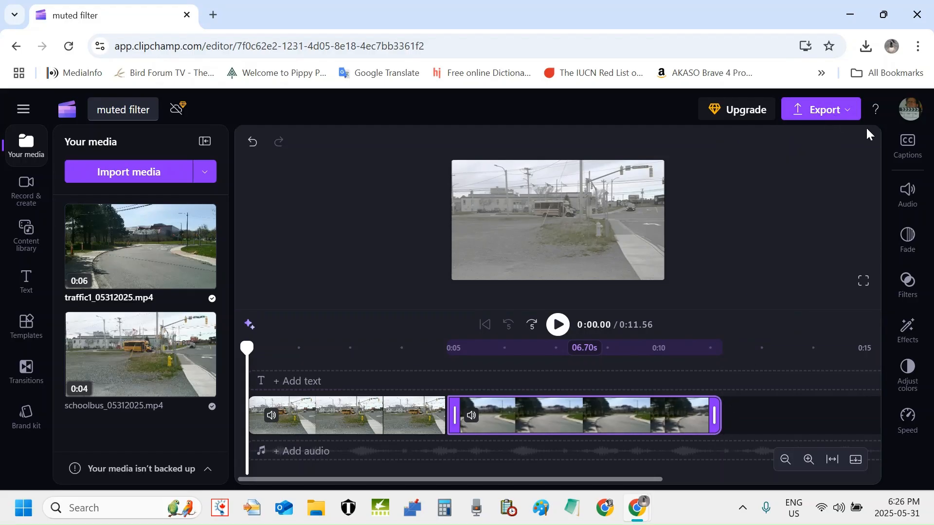
Step: Export the video at 1080p and save "muted filter - Made with Clipchamp.mp4" into the "muted filter" folder on the computer
left_click(829, 114)
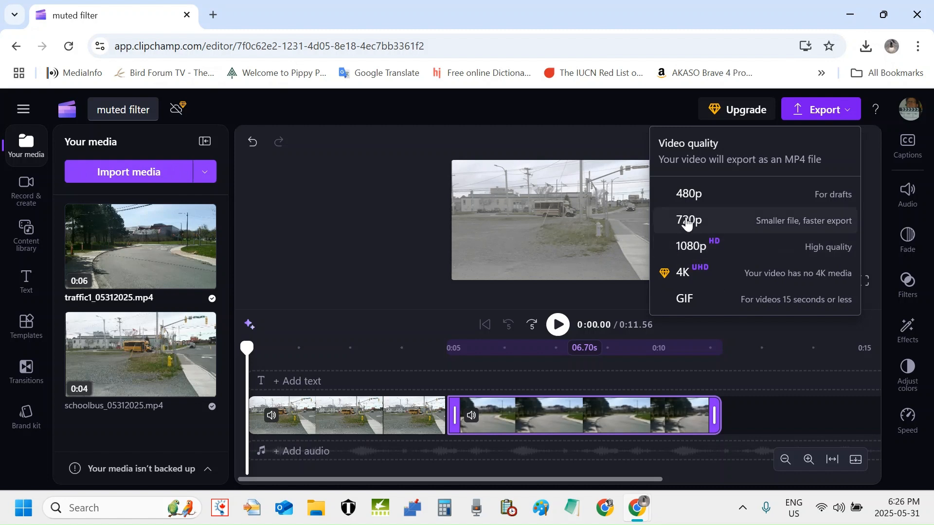
left_click(696, 249)
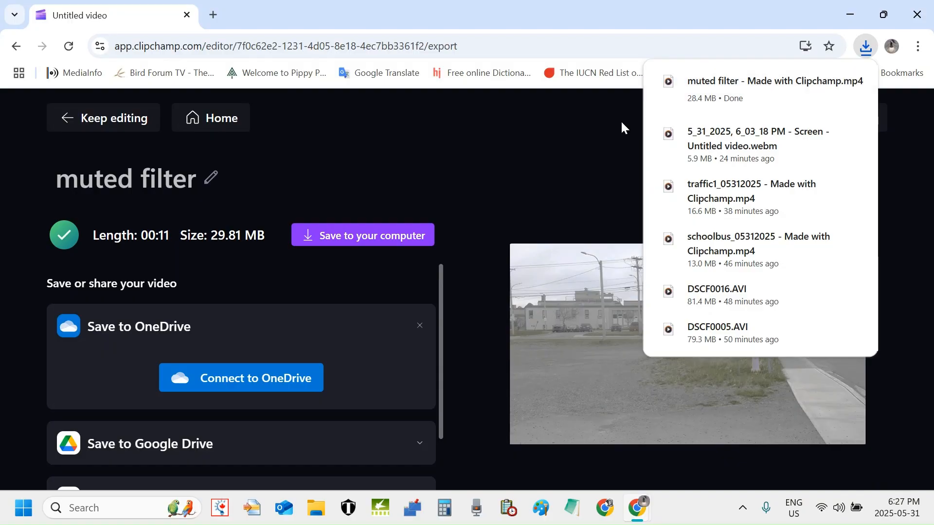
left_click(527, 175)
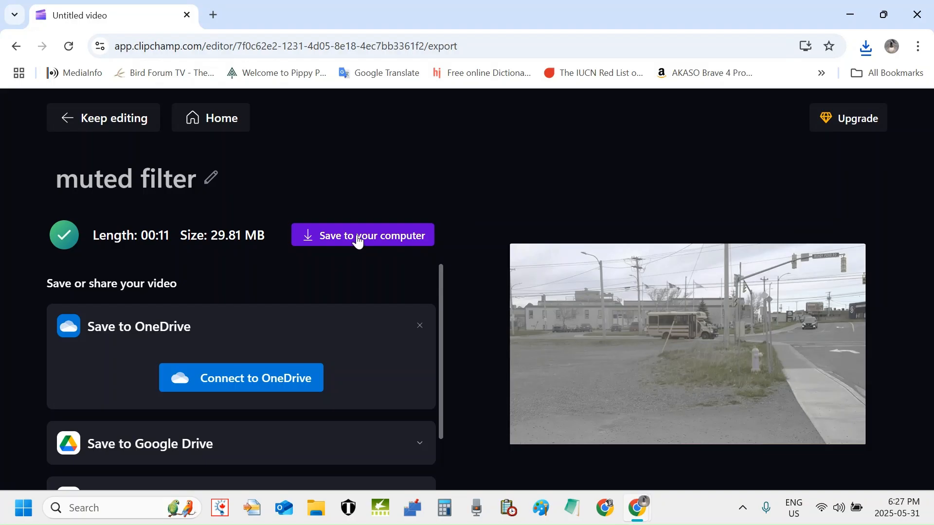
left_click(358, 239)
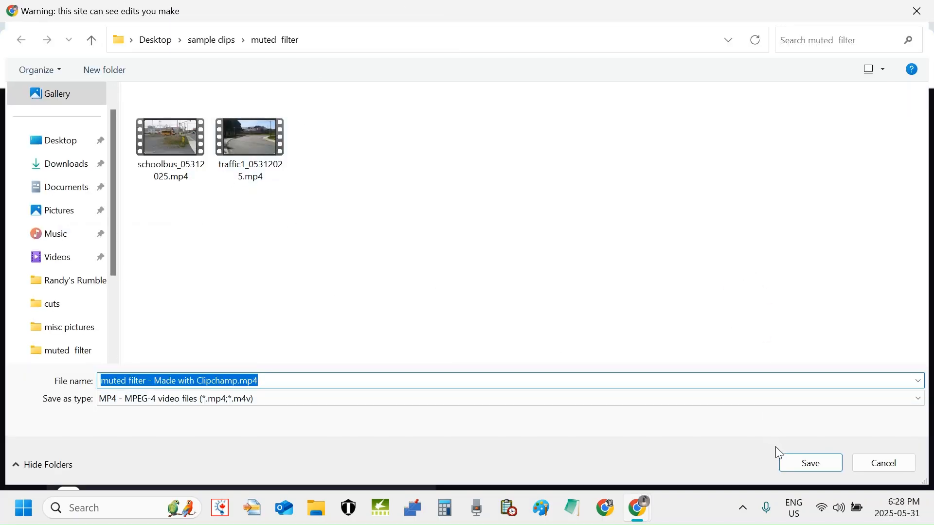
left_click(817, 468)
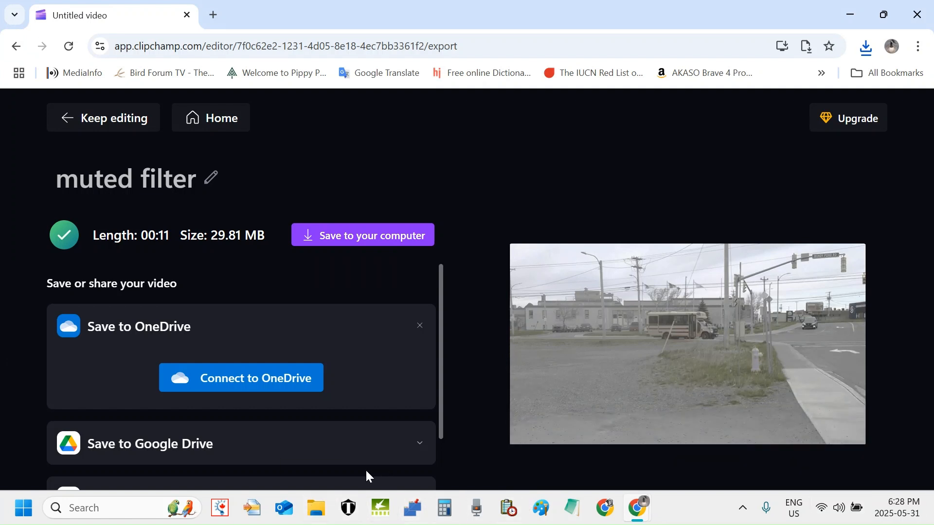
Step: In File Explorer, open the exported video from the "muted filter" folder, watch it full screen in Media Player, and close both windows
left_click(318, 511)
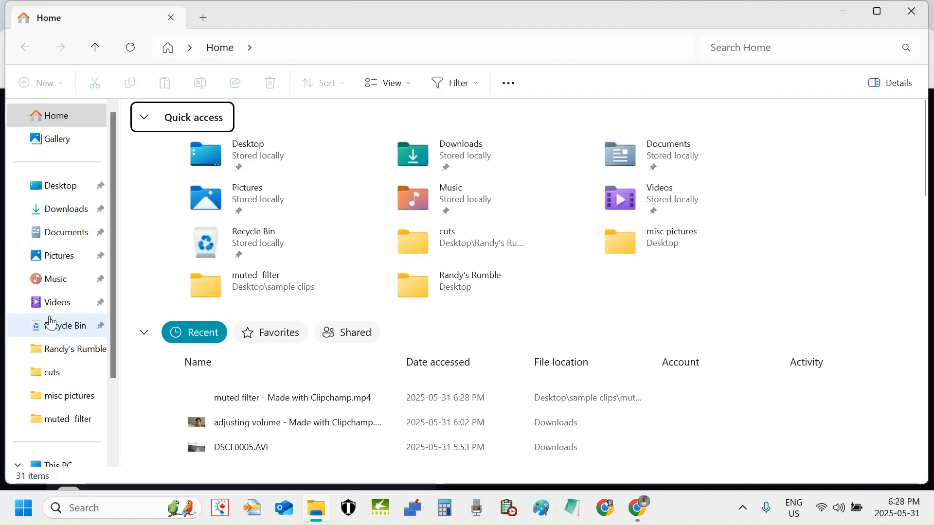
scroll(60, 311, "down", 3)
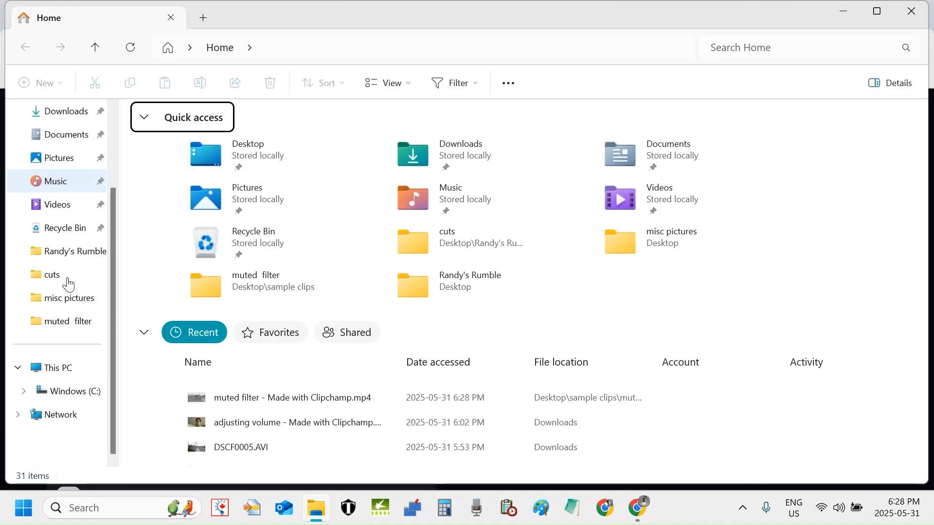
left_click(61, 331)
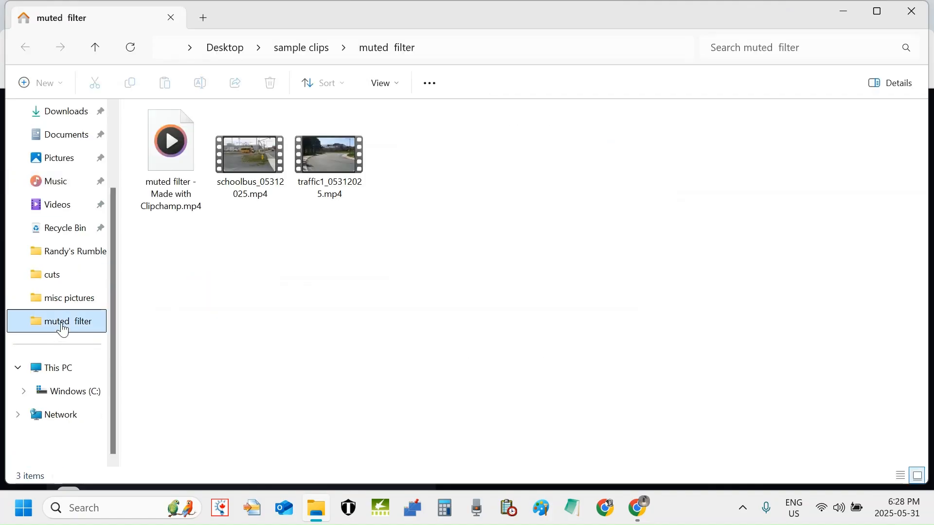
double_click(173, 156)
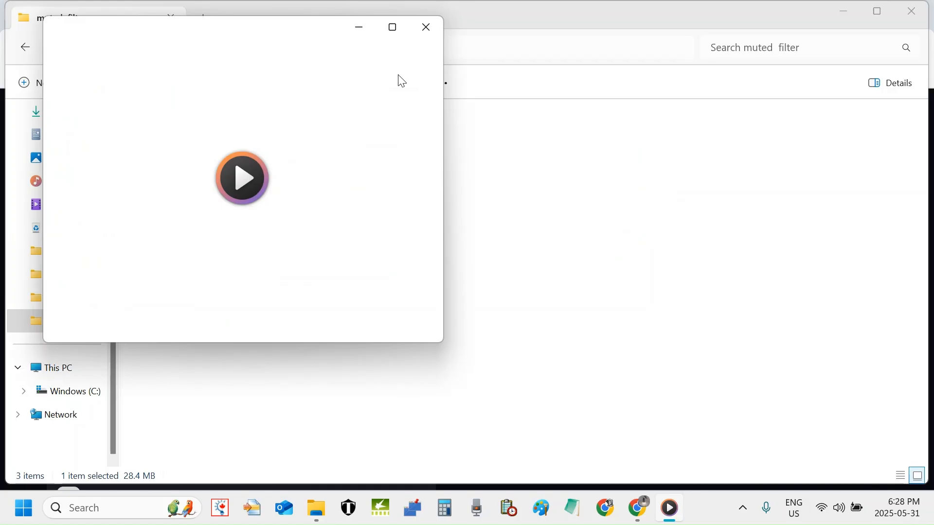
left_click(398, 27)
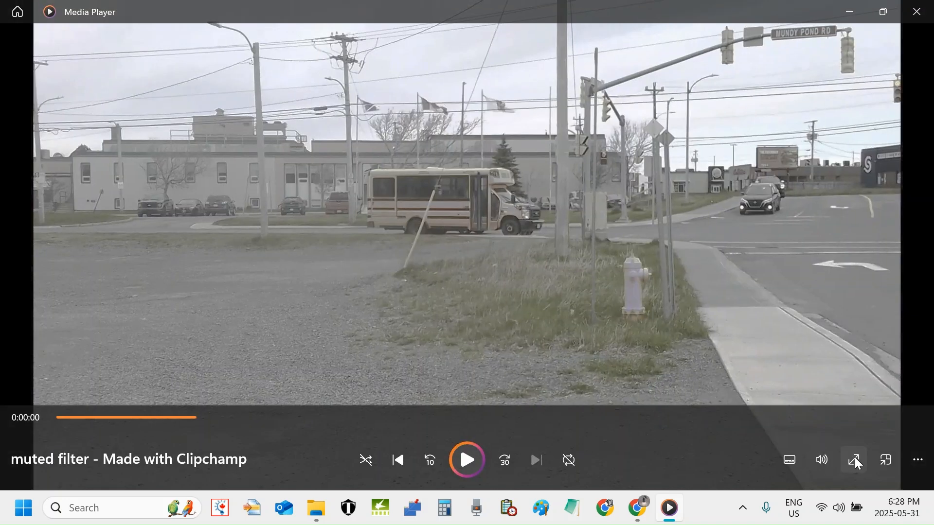
left_click(854, 460)
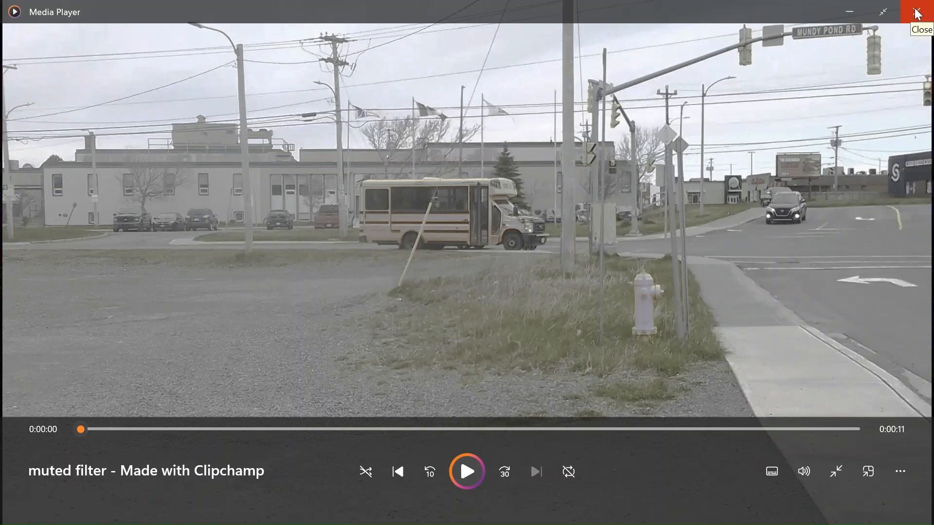
left_click(917, 13)
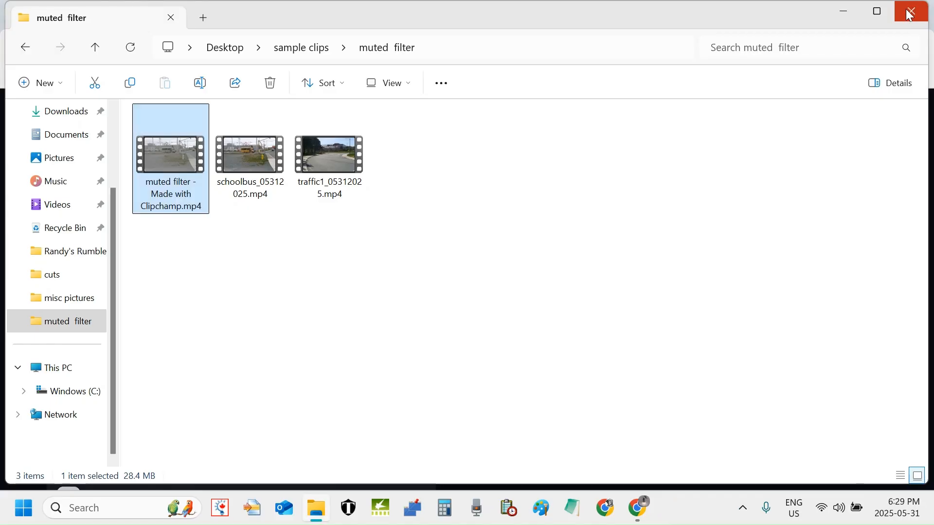
left_click(911, 14)
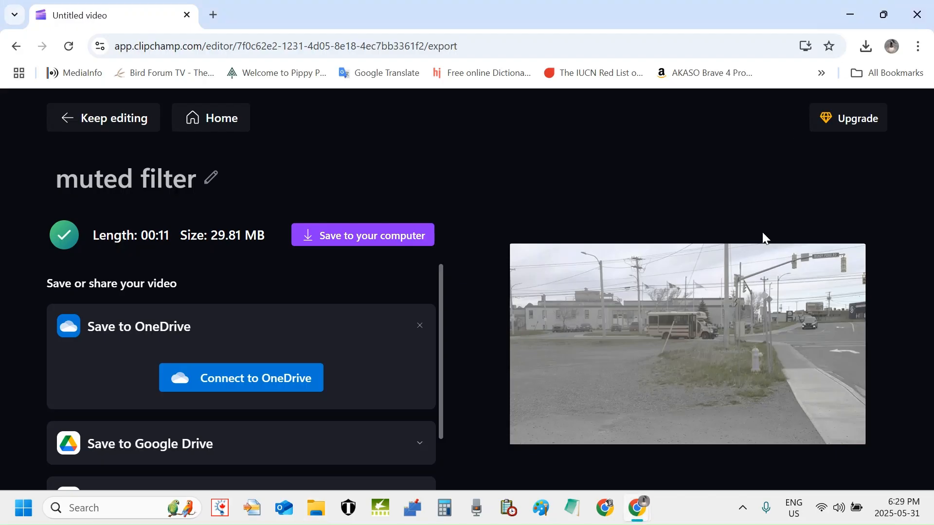